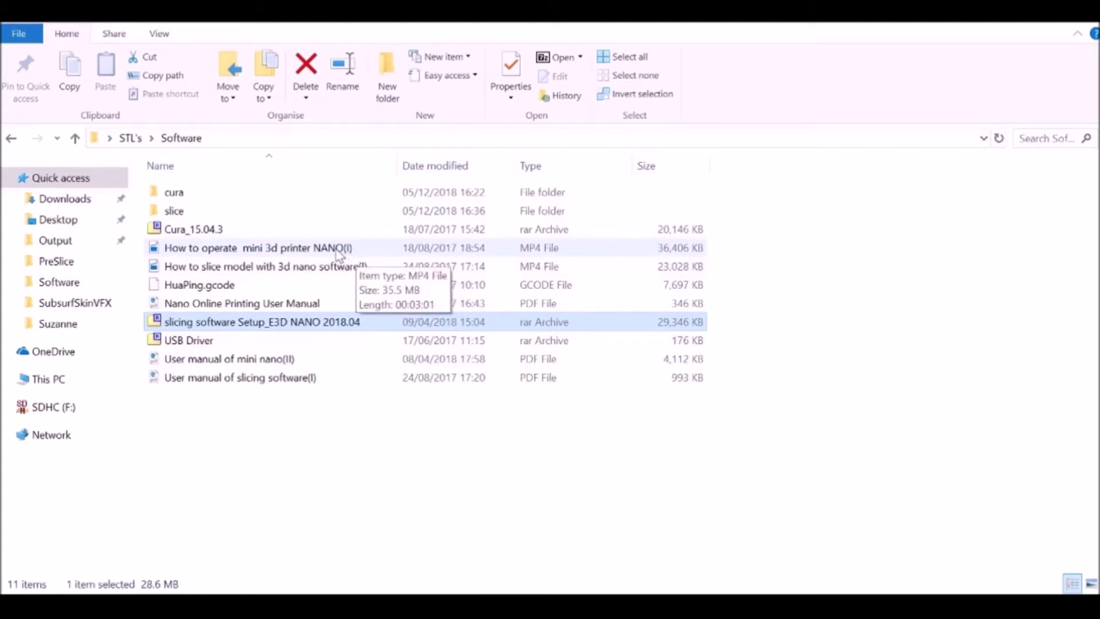
Launch Cura 15.04.3 from File Explorer and switch to its window showing the sliced vase
{"action": "left_click", "coordinate": [161, 230]}
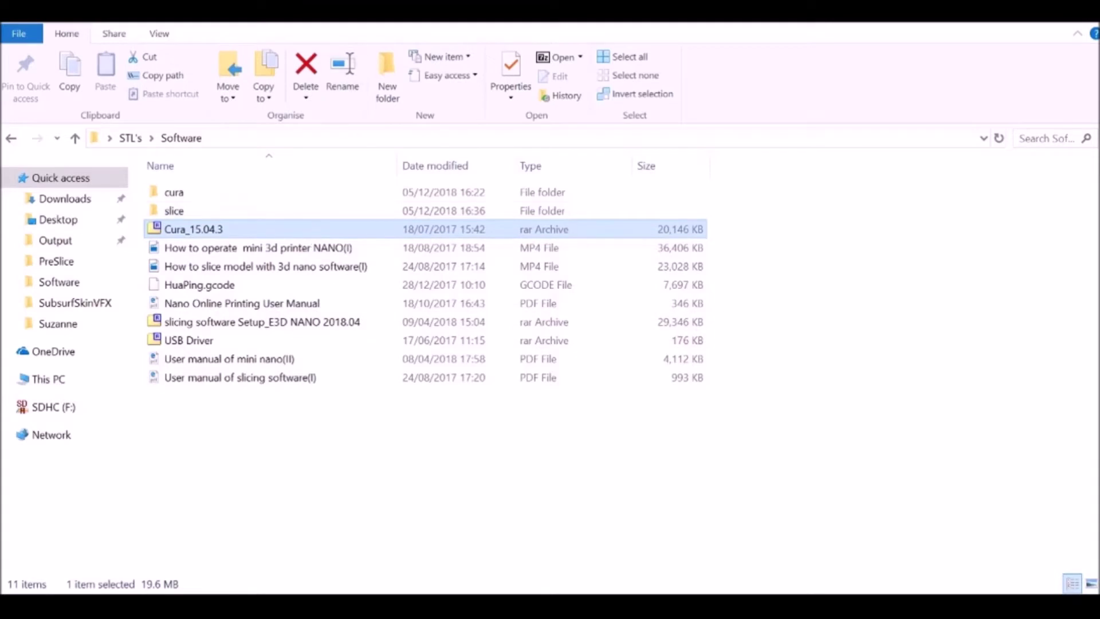
{"action": "double_click", "coordinate": [471, 234]}
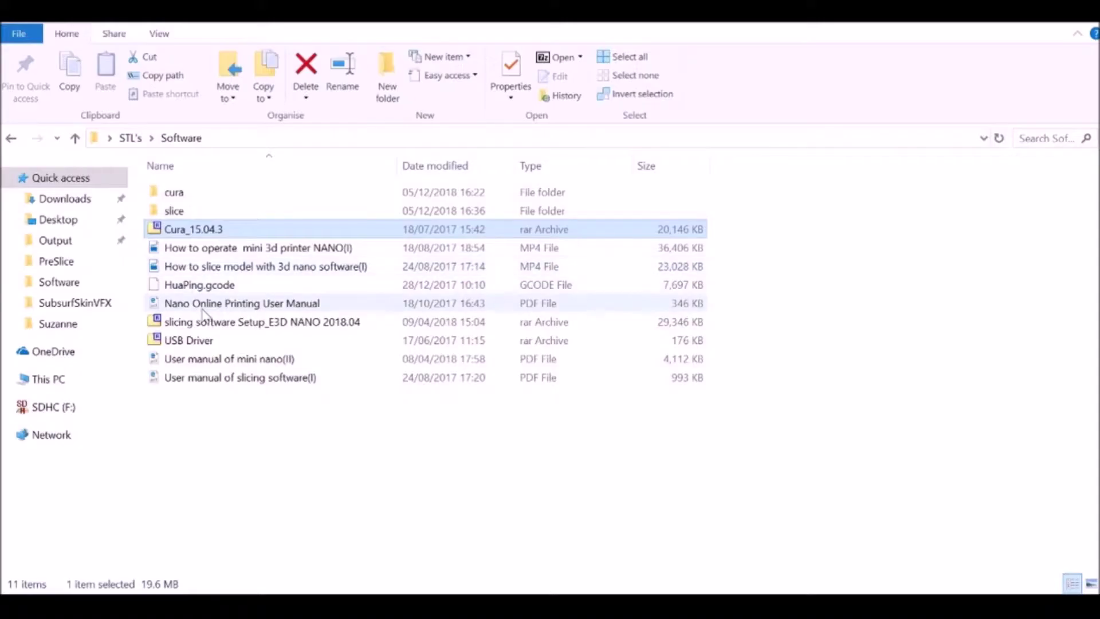
{"action": "left_click", "coordinate": [197, 286]}
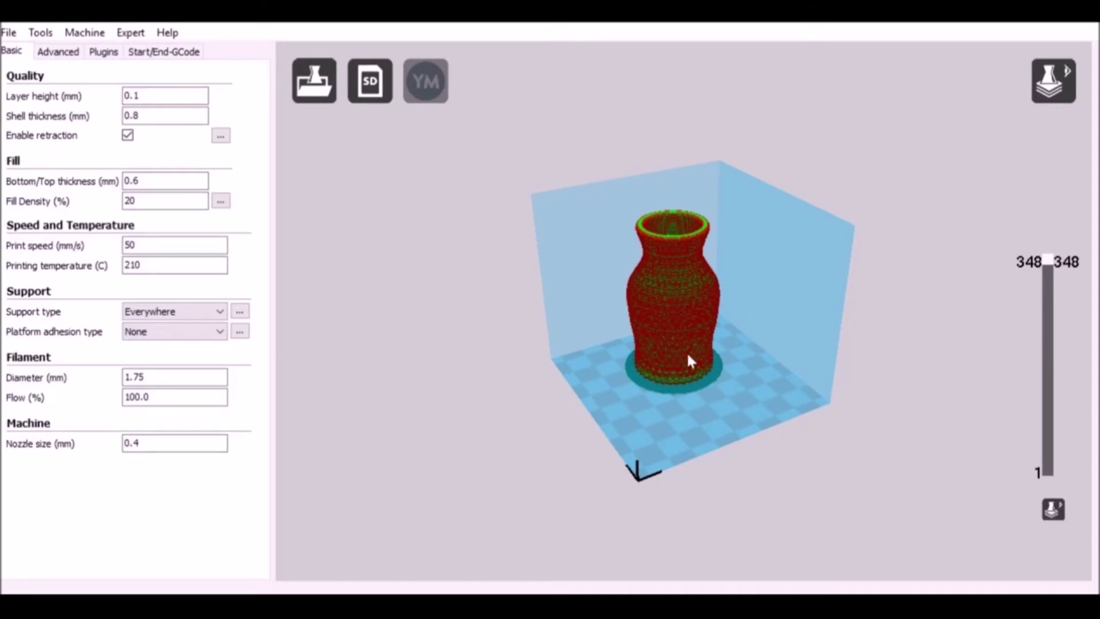
Clear the vase off the build plate and load the Suzanne model from the PreSlice STL folder
{"action": "left_click", "coordinate": [9, 32]}
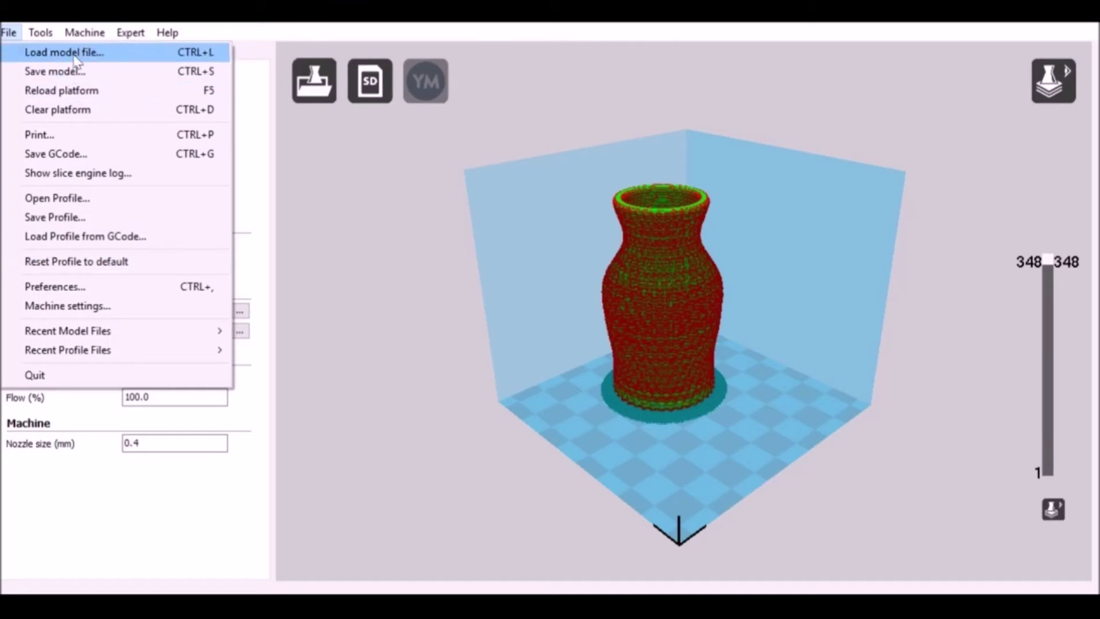
{"action": "left_click", "coordinate": [73, 109]}
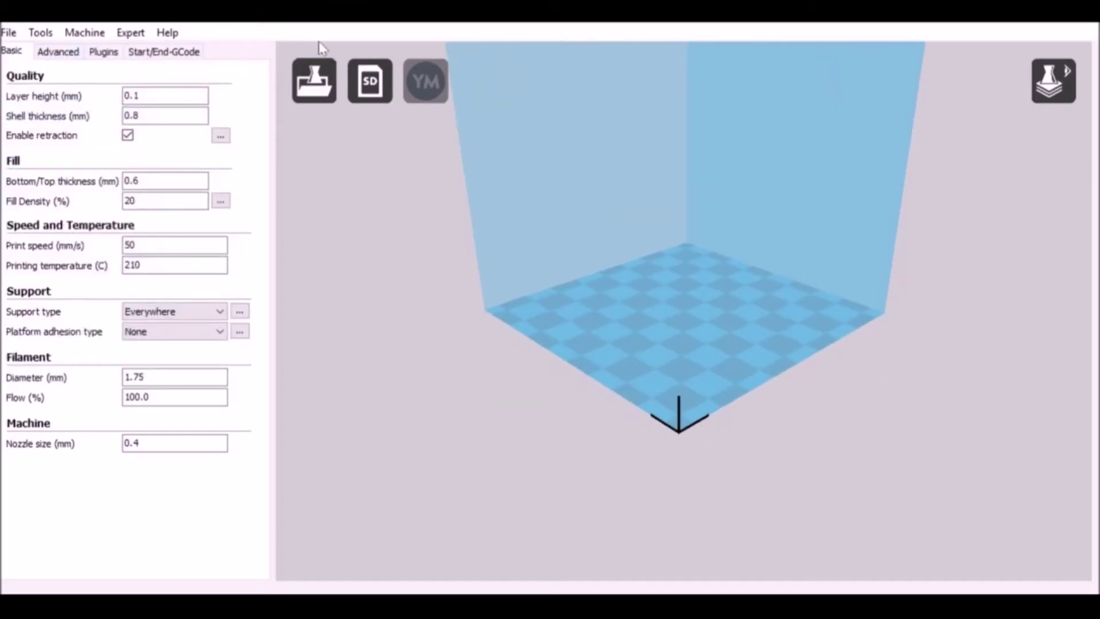
{"action": "left_click", "coordinate": [314, 83]}
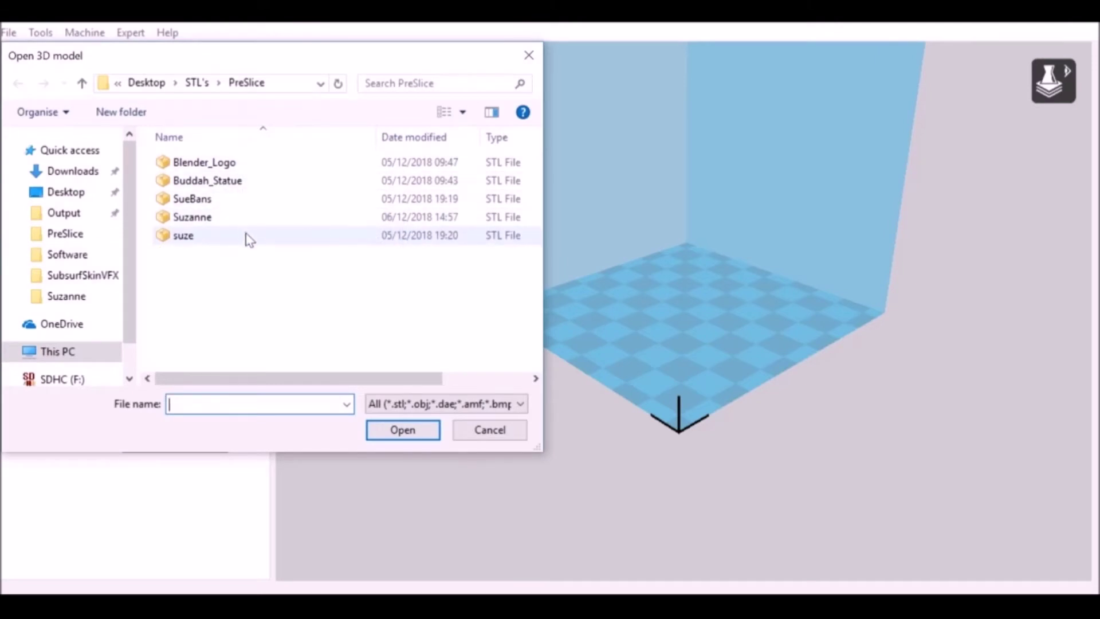
{"action": "left_click", "coordinate": [241, 216]}
{"action": "left_click", "coordinate": [382, 433]}
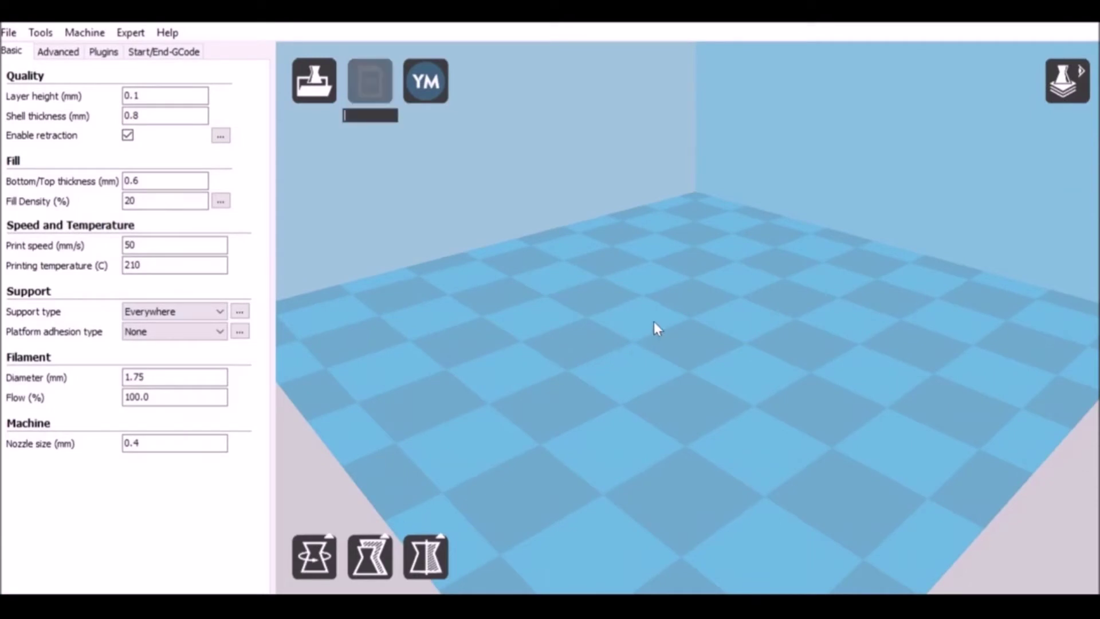
Orbit the view and inspect Suzanne's 86 sliced layers in Layers view using the layer slider
{"action": "scroll", "coordinate": [628, 373], "scroll_direction": "down", "scroll_amount": 3}
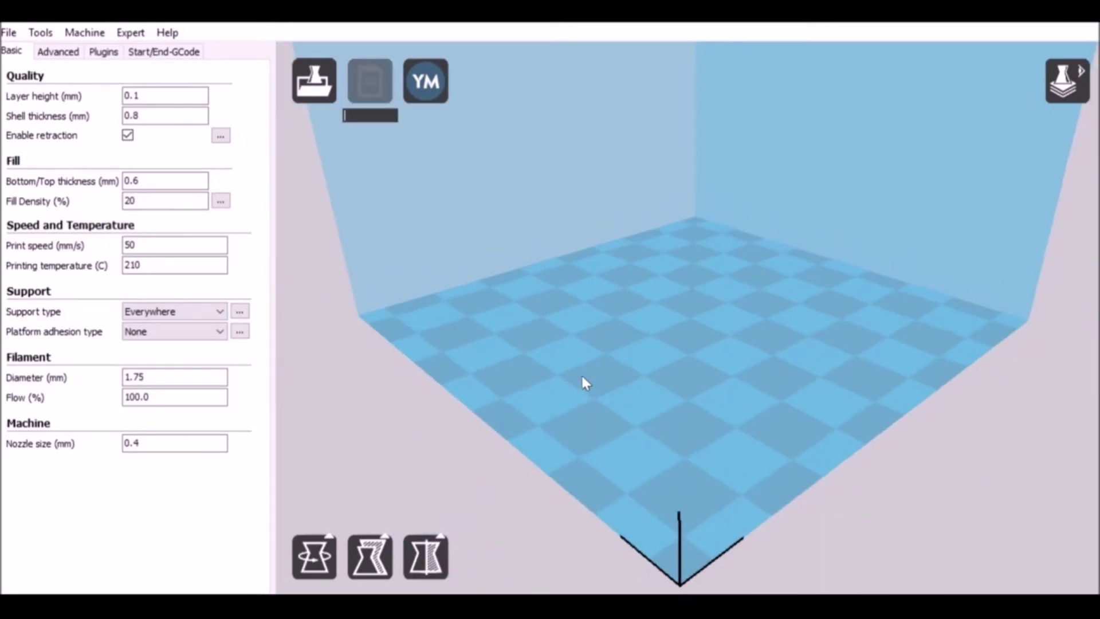
{"action": "mouse_move", "coordinate": [638, 331]}
{"action": "right_mouse_down"}
{"action": "mouse_move", "coordinate": [601, 338]}
{"action": "mouse_move", "coordinate": [643, 312]}
{"action": "right_mouse_up"}
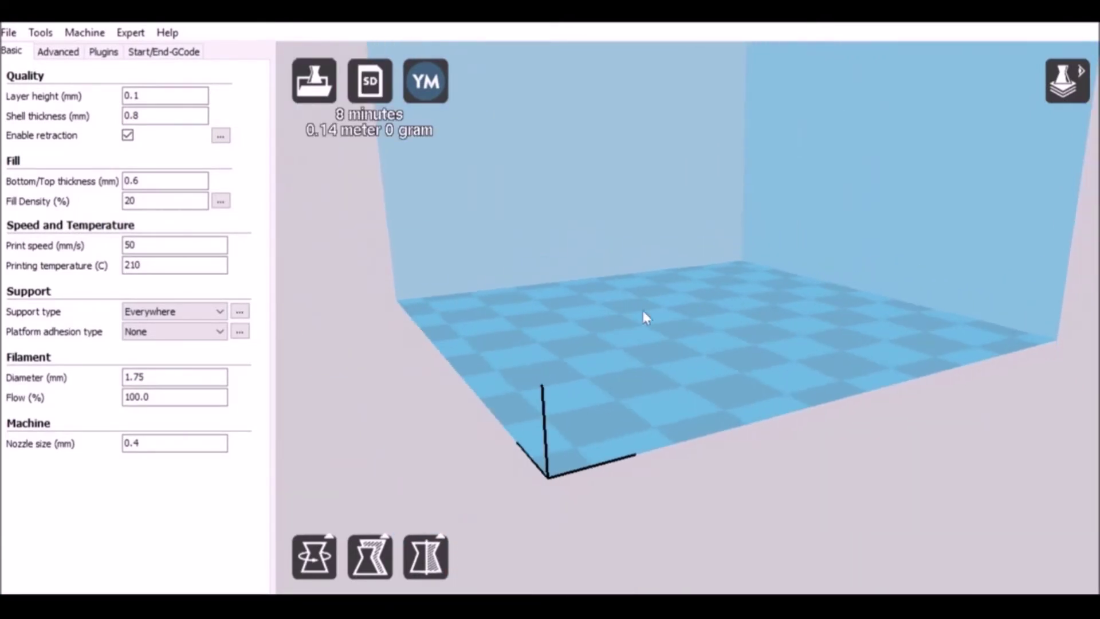
{"action": "left_click", "coordinate": [1067, 80]}
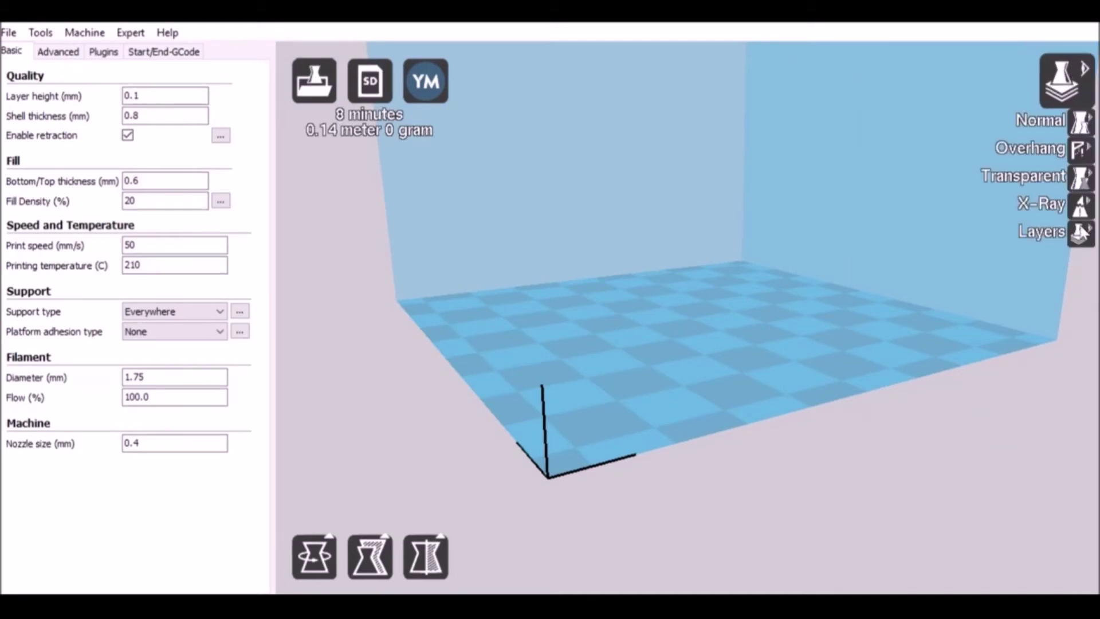
{"action": "left_click", "coordinate": [1080, 232]}
{"action": "scroll", "coordinate": [733, 366], "scroll_direction": "up", "scroll_amount": 3}
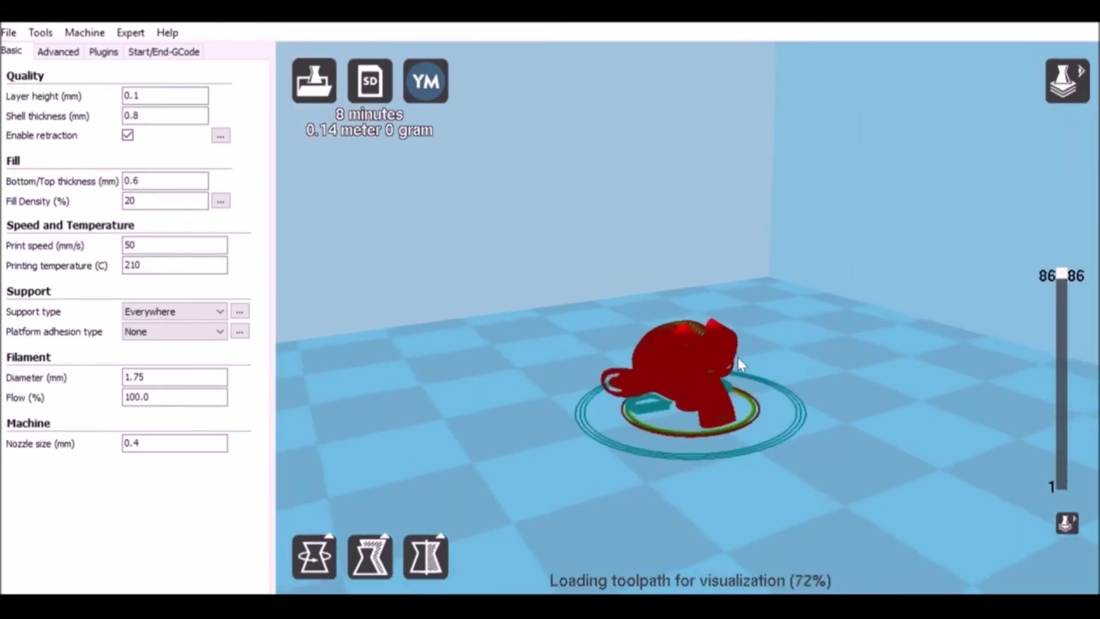
{"action": "scroll", "coordinate": [794, 422], "scroll_direction": "up", "scroll_amount": 3}
{"action": "scroll", "coordinate": [819, 426], "scroll_direction": "down", "scroll_amount": 2}
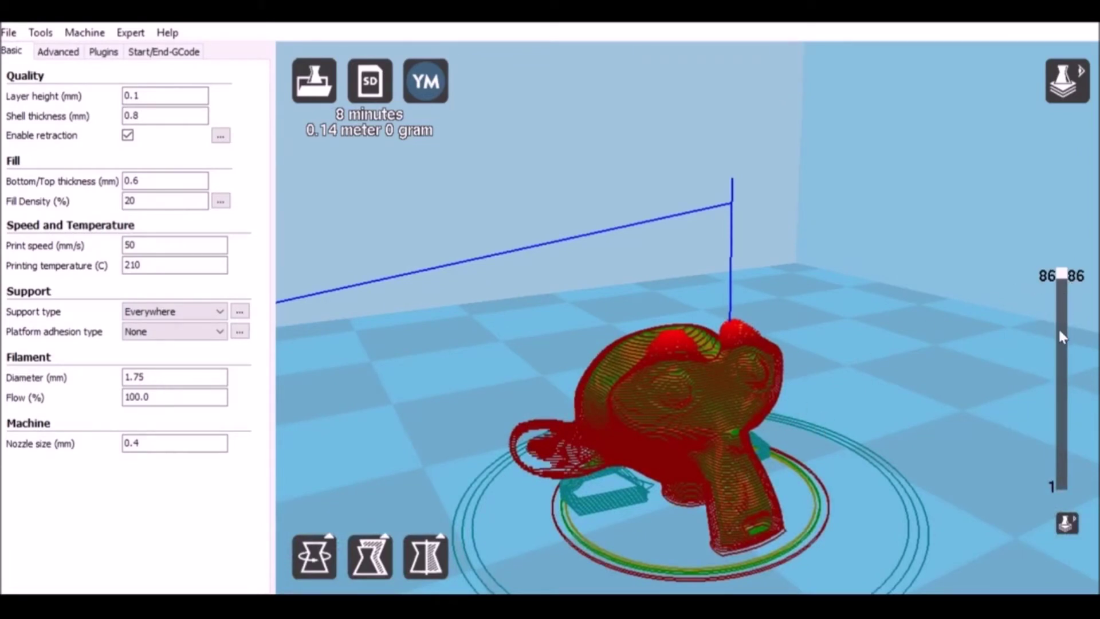
{"action": "mouse_move", "coordinate": [1063, 278]}
{"action": "left_mouse_down"}
{"action": "mouse_move", "coordinate": [1062, 415]}
{"action": "mouse_move", "coordinate": [1062, 273]}
{"action": "left_mouse_up"}
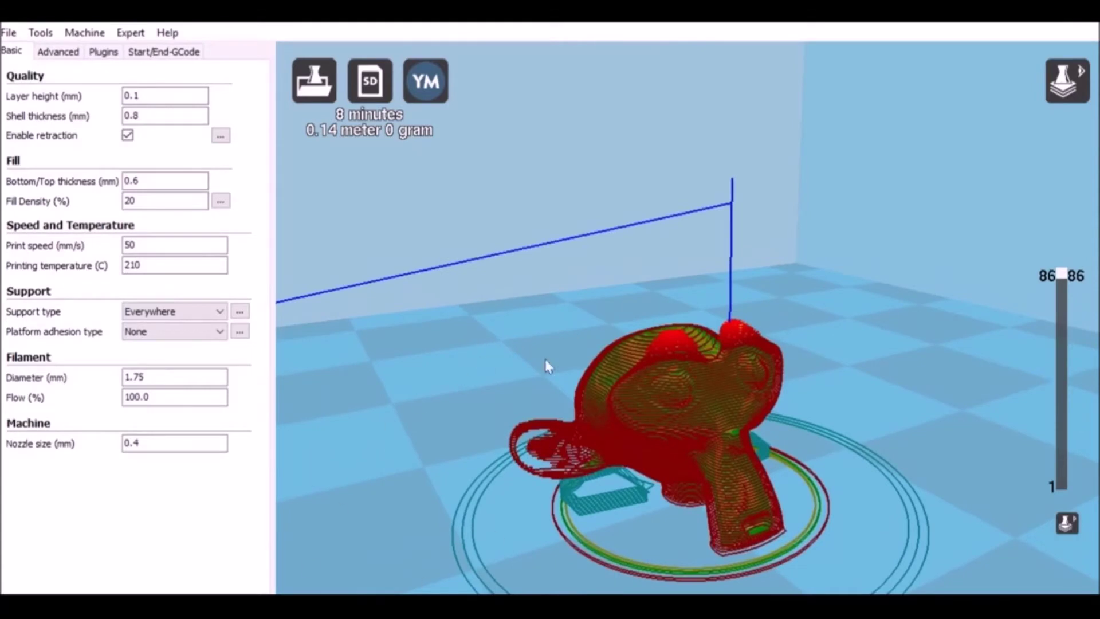
{"action": "scroll", "coordinate": [545, 359], "scroll_direction": "down", "scroll_amount": 6}
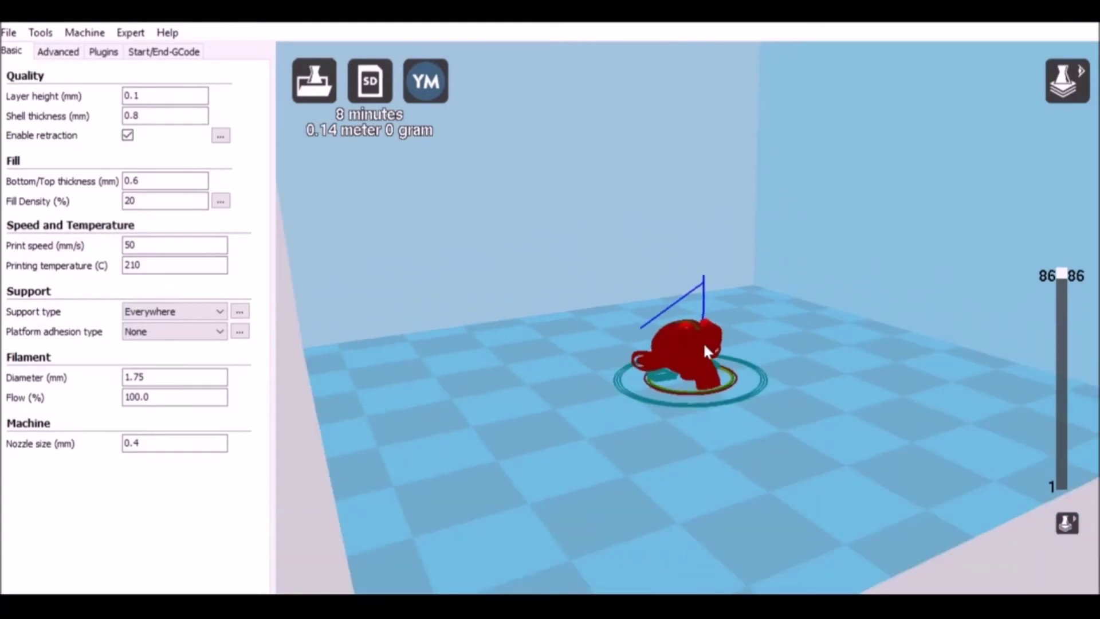
Return to Normal view to show Suzanne as a solid model, then select it
{"action": "right_click", "coordinate": [703, 342]}
{"action": "left_click", "coordinate": [935, 180]}
{"action": "left_click", "coordinate": [1088, 91]}
{"action": "left_click", "coordinate": [1087, 131]}
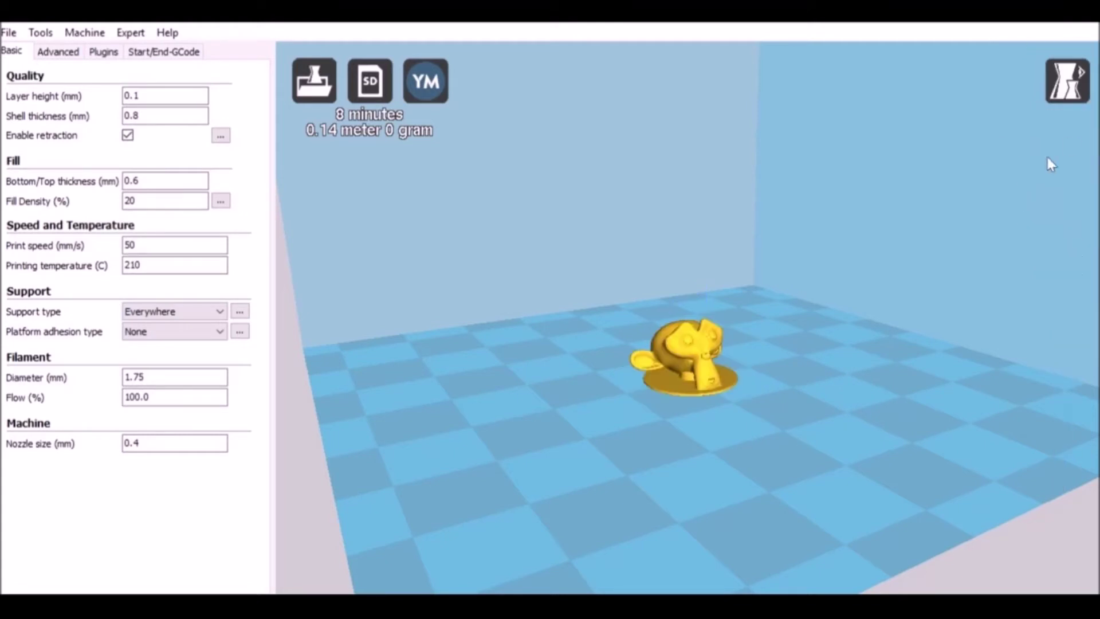
{"action": "left_click", "coordinate": [676, 352]}
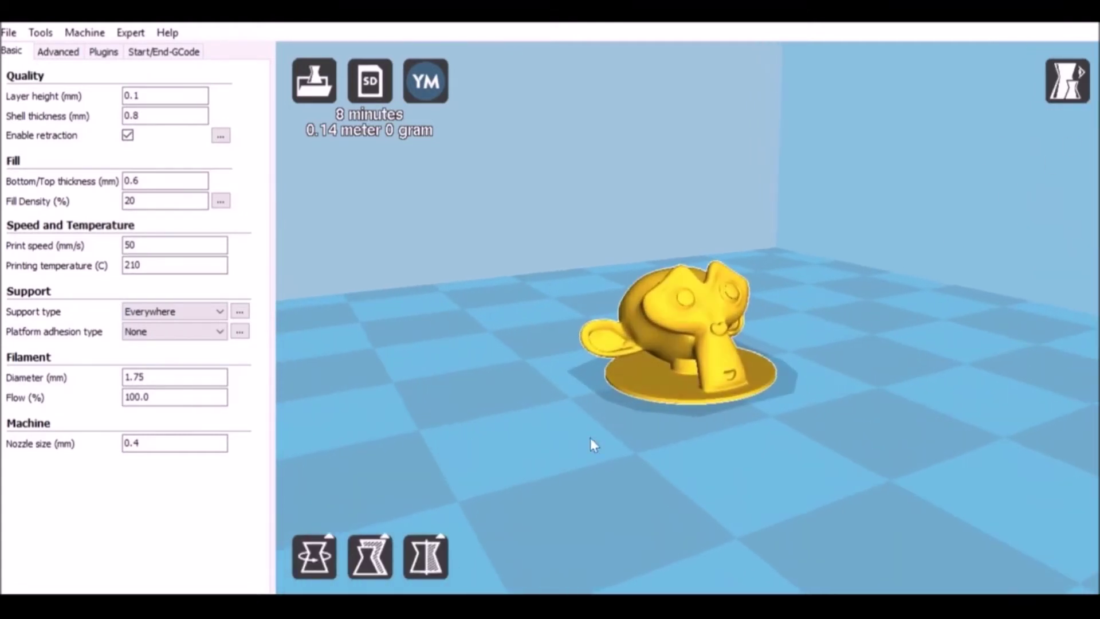
Scale Suzanne 5x to about 74.8 × 65.6 × 43.9 mm via the Scale X field
{"action": "left_click", "coordinate": [368, 557]}
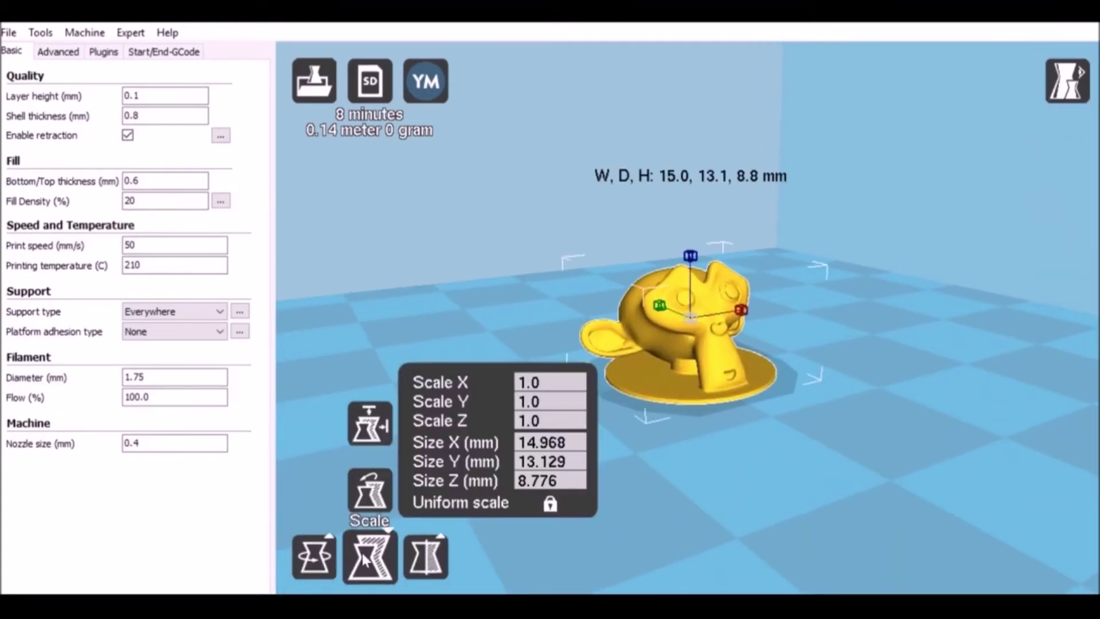
{"action": "left_click", "coordinate": [549, 383]}
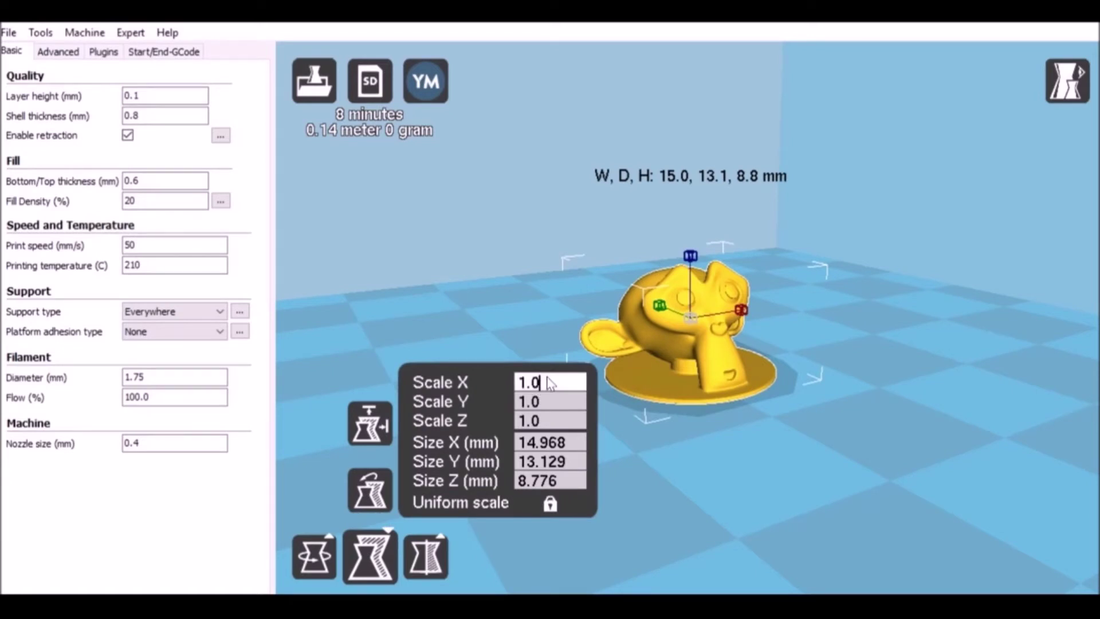
{"action": "key", "text": "BackSpace"}
{"action": "key", "text": "BackSpace"}
{"action": "key", "text": "BackSpace"}
{"action": "type", "text": "5"}
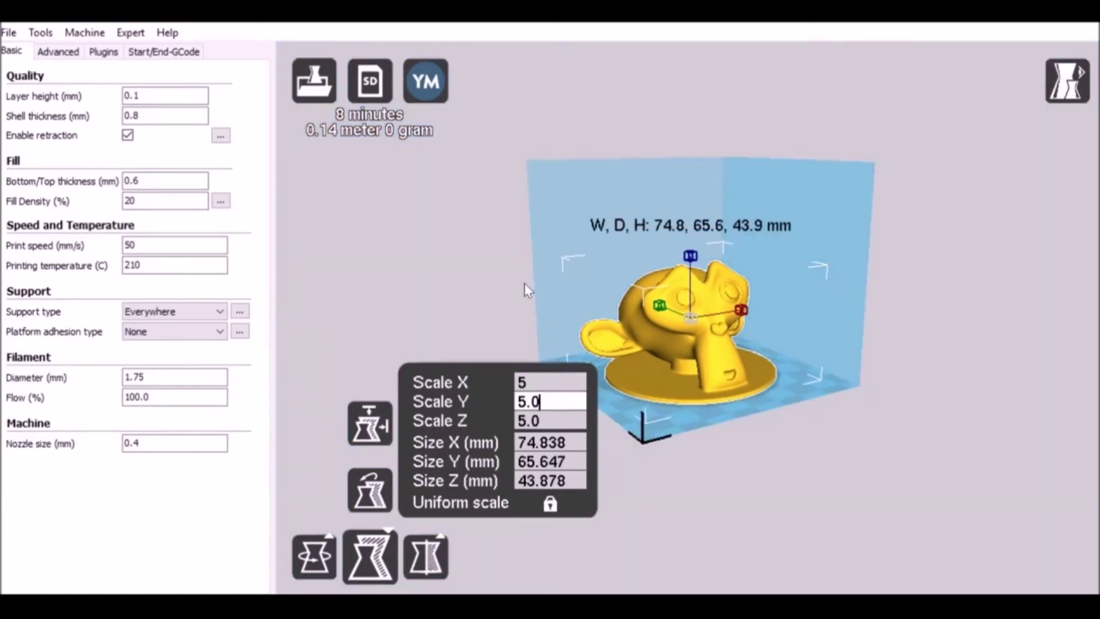
{"action": "left_click", "coordinate": [532, 344]}
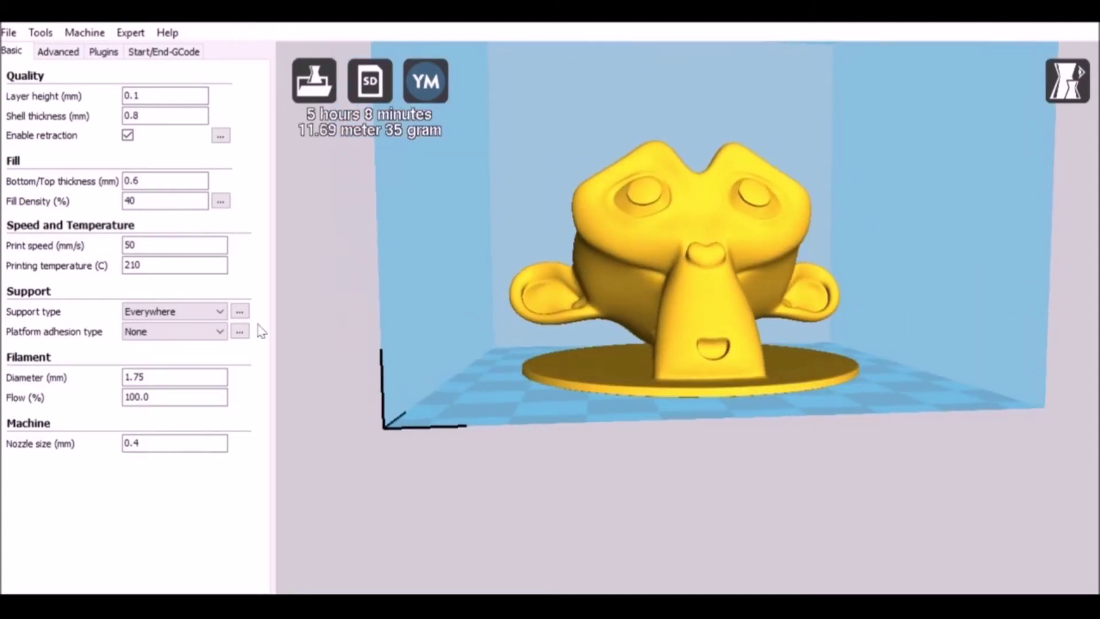
Keep support set to Everywhere and save the Suzanne toolpath to SD as F:/Suzanne.gcode
{"action": "left_click", "coordinate": [187, 312]}
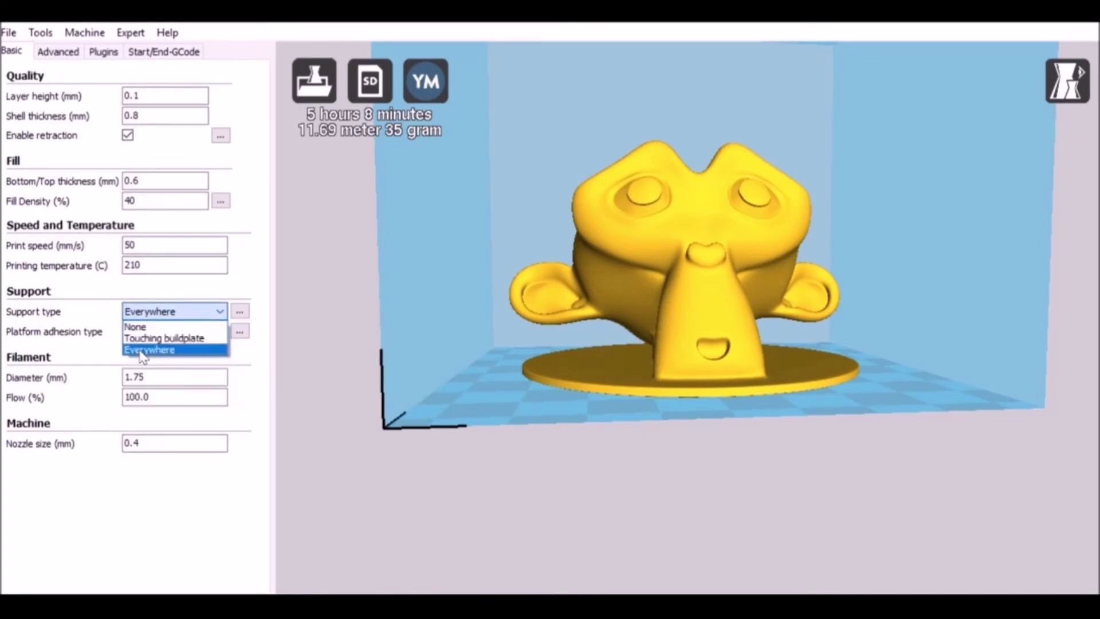
{"action": "left_click", "coordinate": [143, 350]}
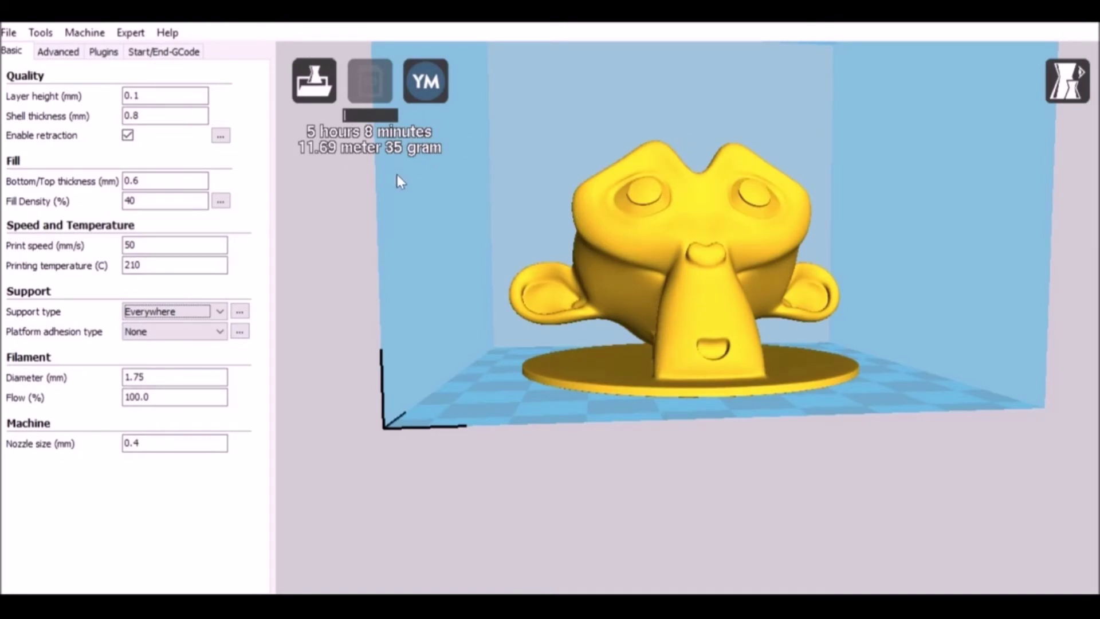
{"action": "right_click_drag", "start_coordinate": [397, 176], "coordinate": [416, 161]}
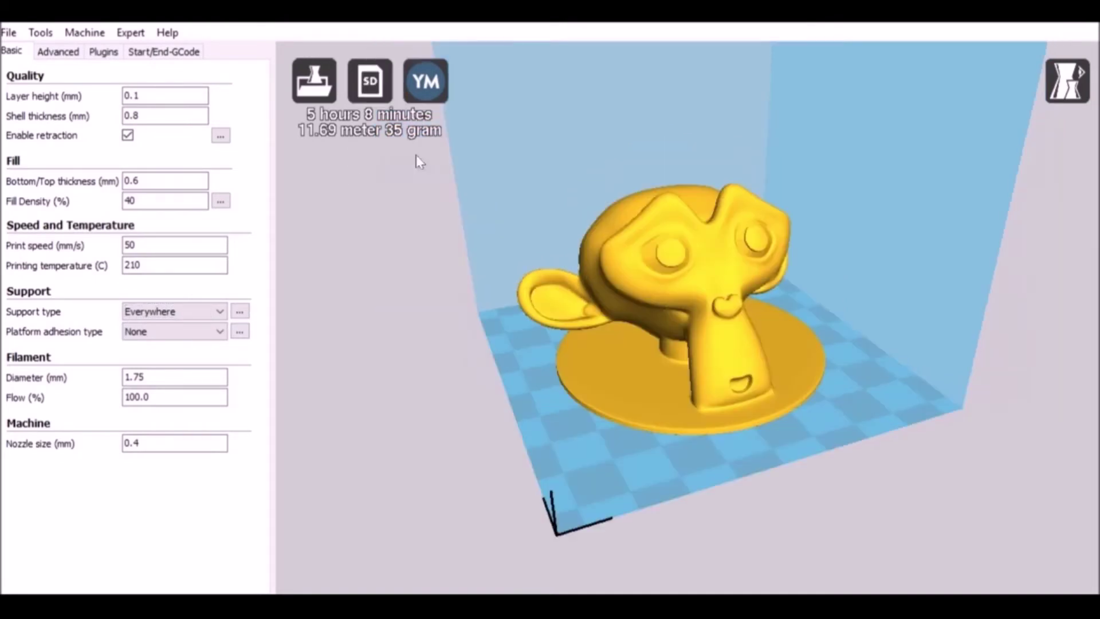
{"action": "left_click", "coordinate": [371, 85]}
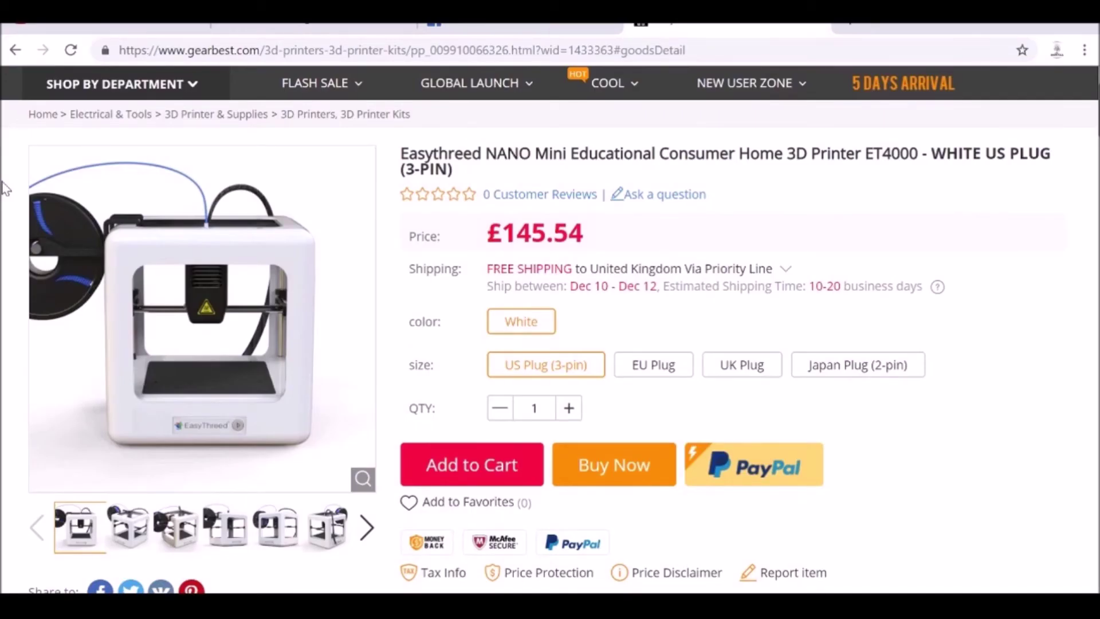
Choose the White UK Plug Easythreed NANO at £145.54 and browse its specifications
{"action": "mouse_move", "coordinate": [238, 541]}
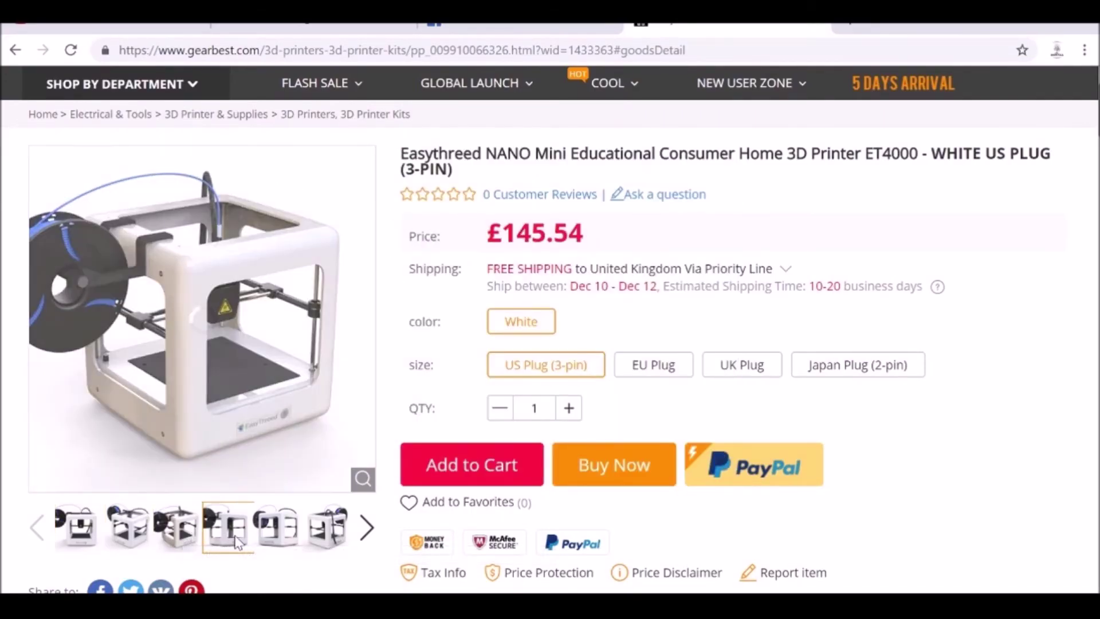
{"action": "mouse_move", "coordinate": [331, 541]}
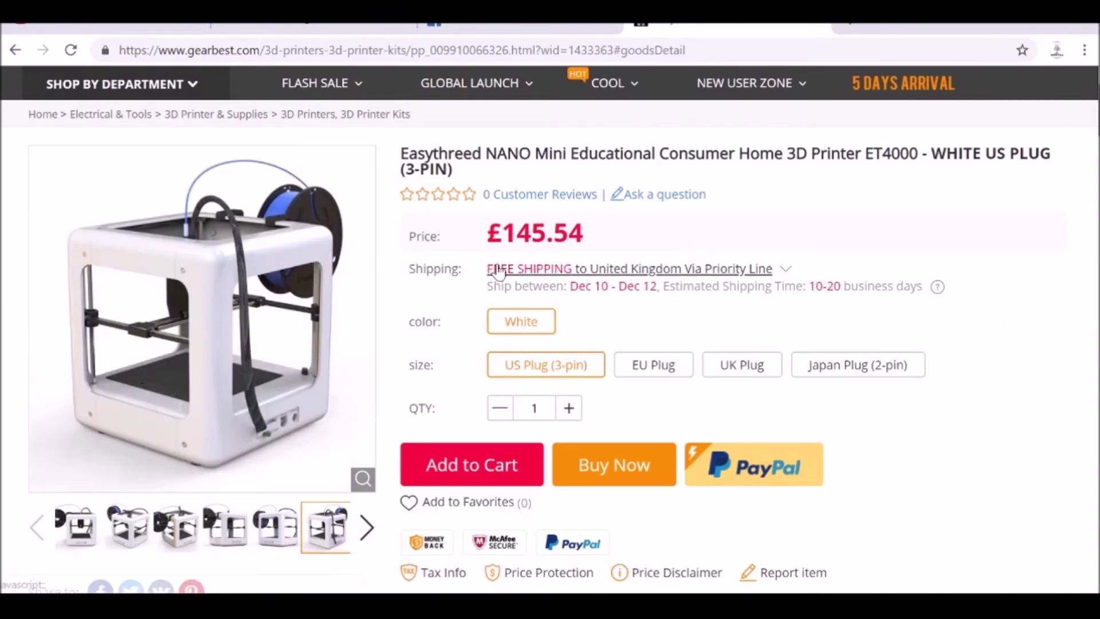
{"action": "left_click", "coordinate": [727, 374]}
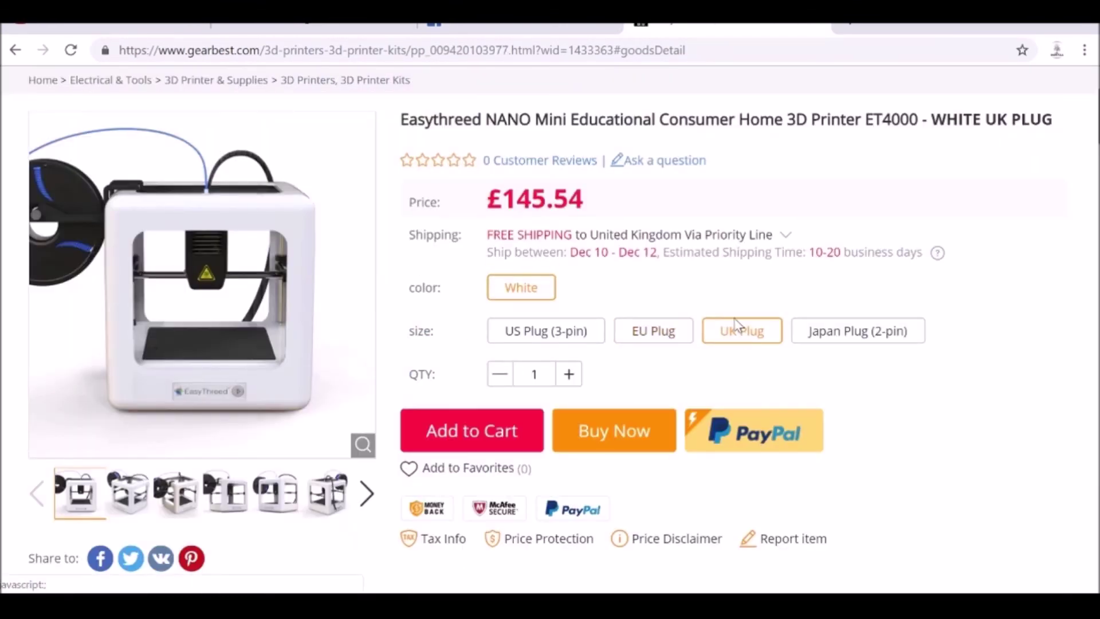
{"action": "scroll", "coordinate": [576, 491], "scroll_direction": "down", "scroll_amount": 15}
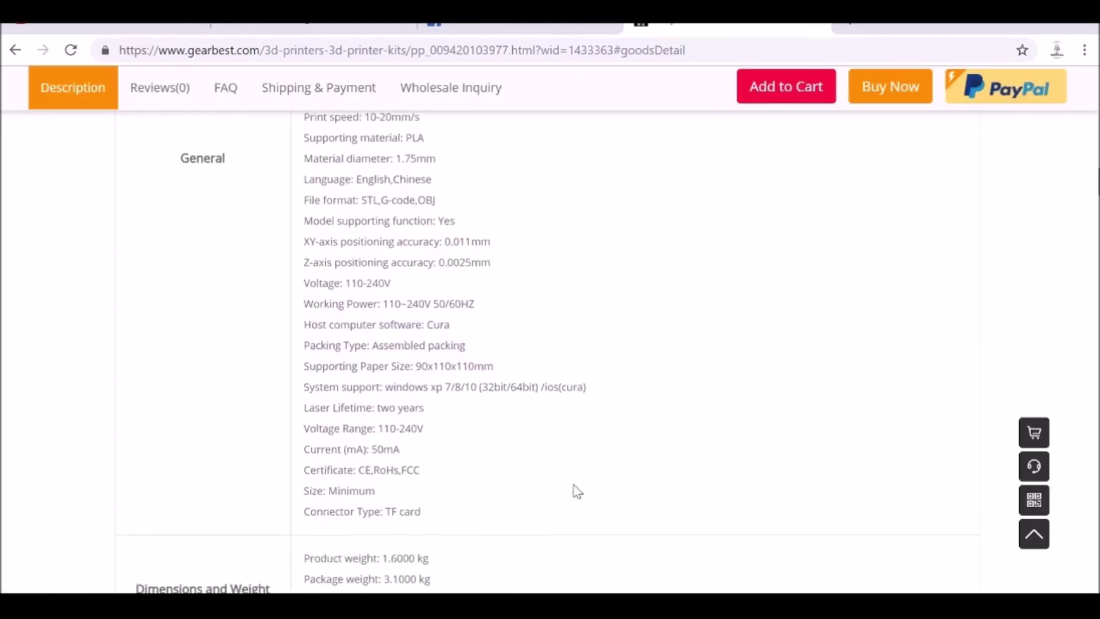
{"action": "scroll", "coordinate": [578, 491], "scroll_direction": "down", "scroll_amount": 10}
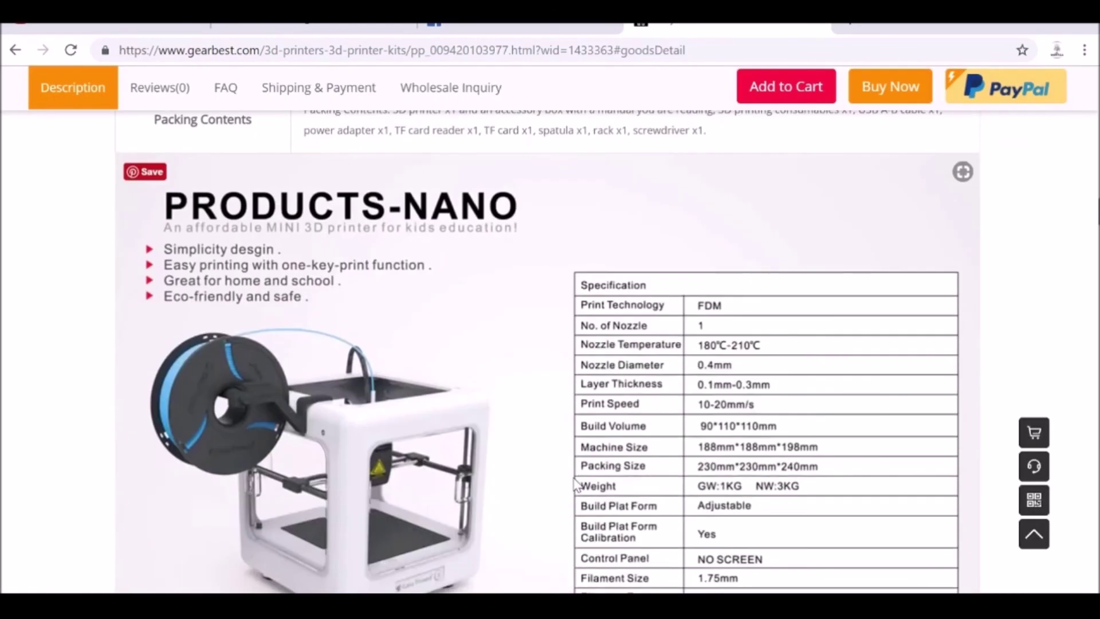
{"action": "scroll", "coordinate": [576, 484], "scroll_direction": "down", "scroll_amount": 7}
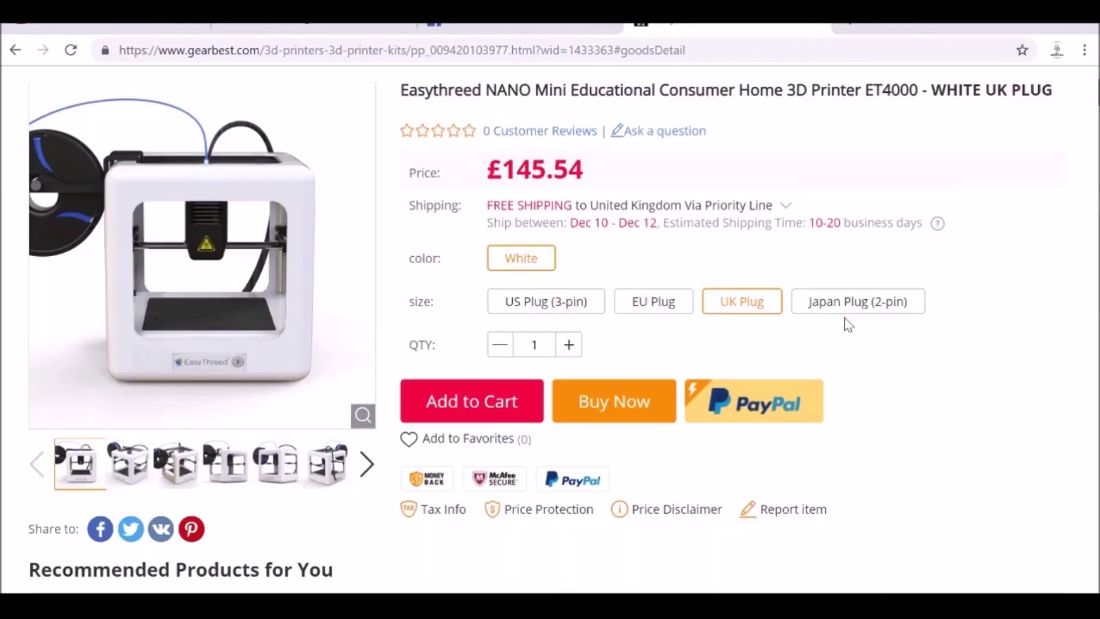
{"action": "scroll", "coordinate": [849, 325], "scroll_direction": "up", "scroll_amount": 4}
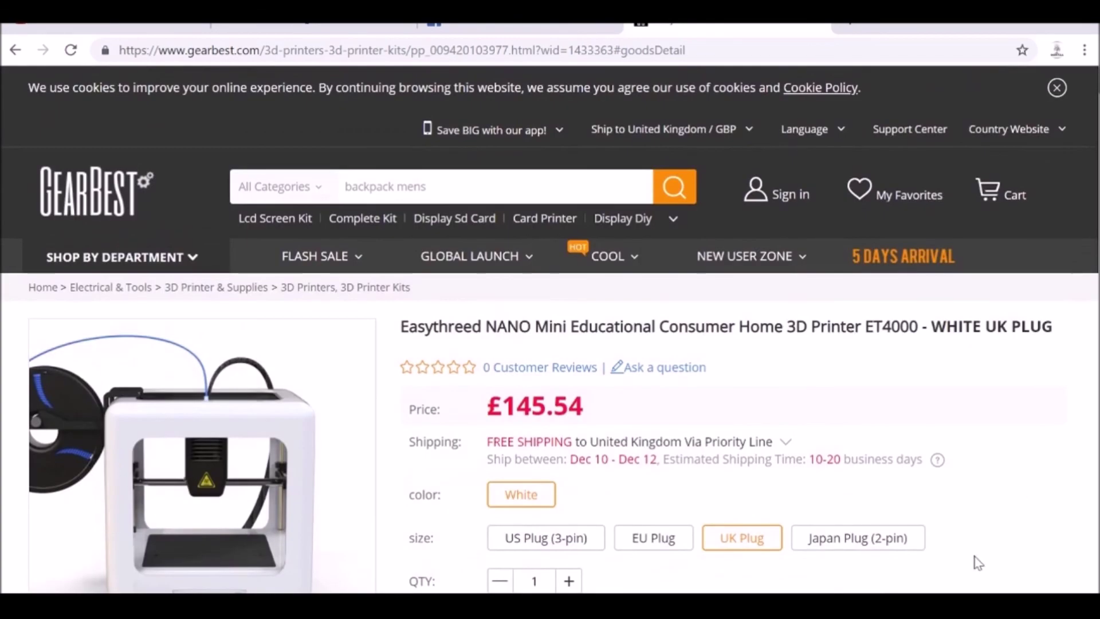